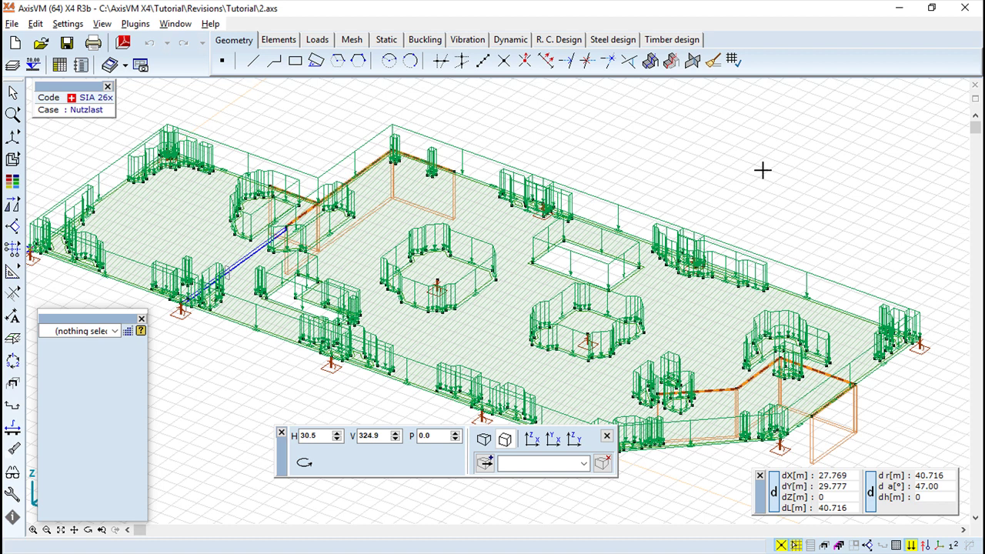
# - Zoom in and pan the view to centre on the slab's wall-lined openings
pyautogui.scroll(3, 728, 208)
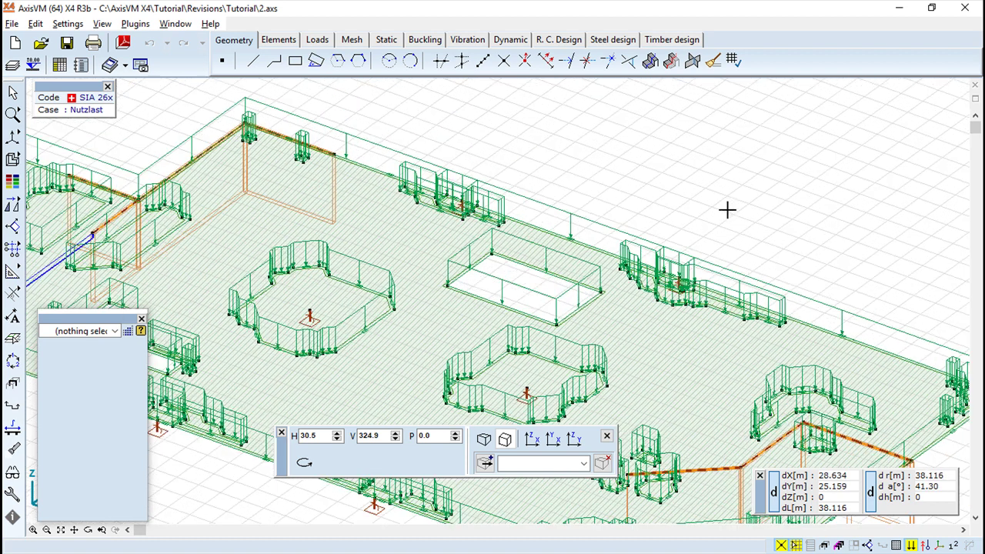
pyautogui.scroll(1, 728, 209)
pyautogui.moveTo(661, 228); pyautogui.dragTo(795, 126, button='middle')
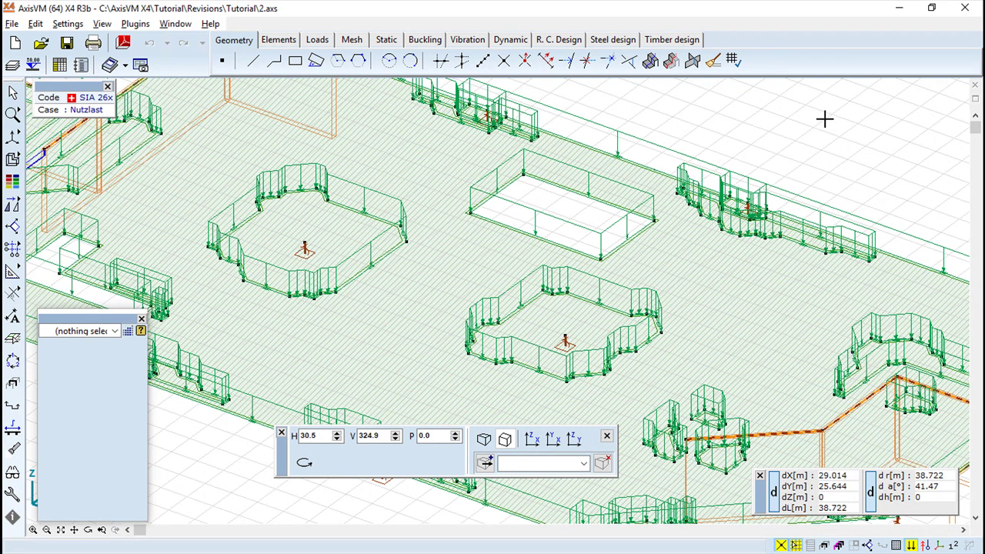
# - Select the whole model and clear the selection with Esc, three times over
pyautogui.click(762, 188)
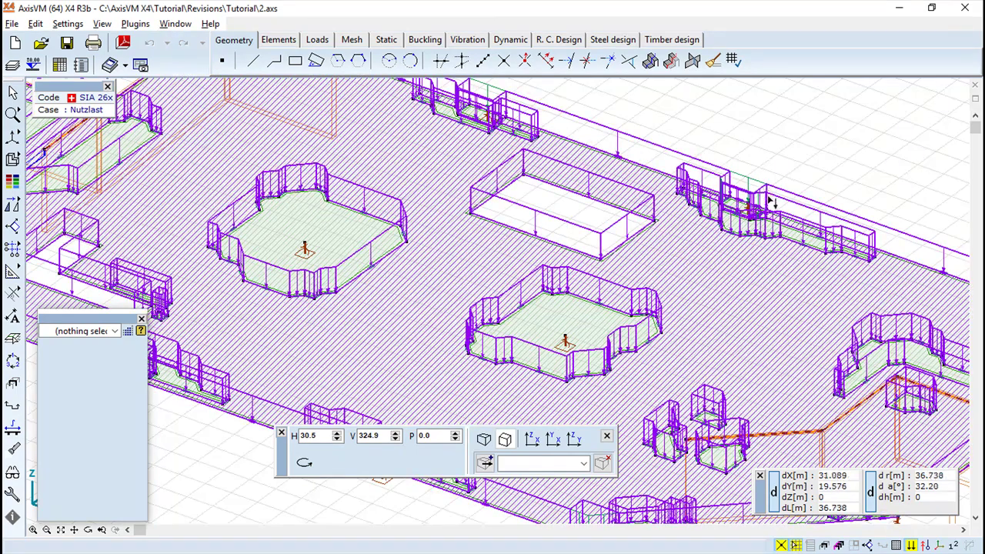
pyautogui.press('Escape')
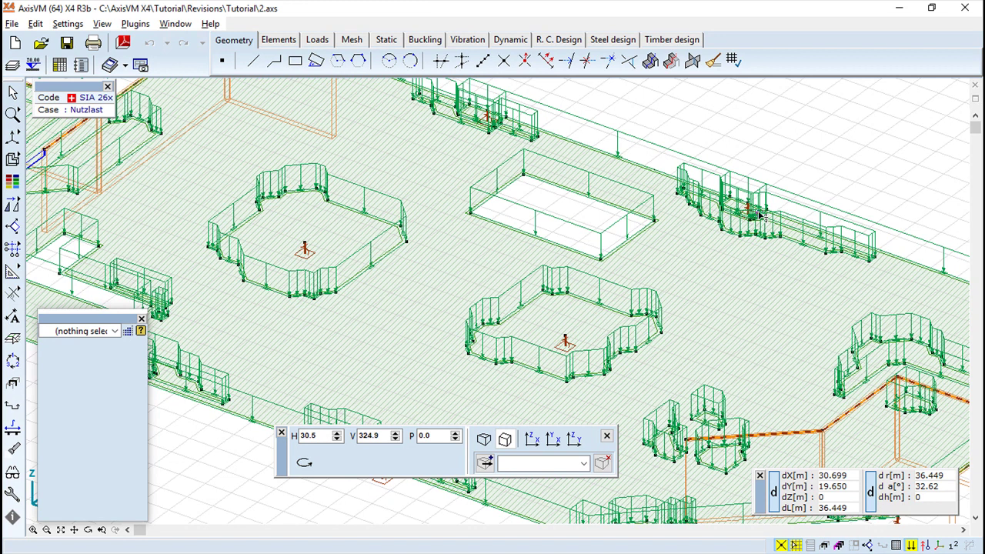
pyautogui.click(760, 221)
pyautogui.press('Escape')
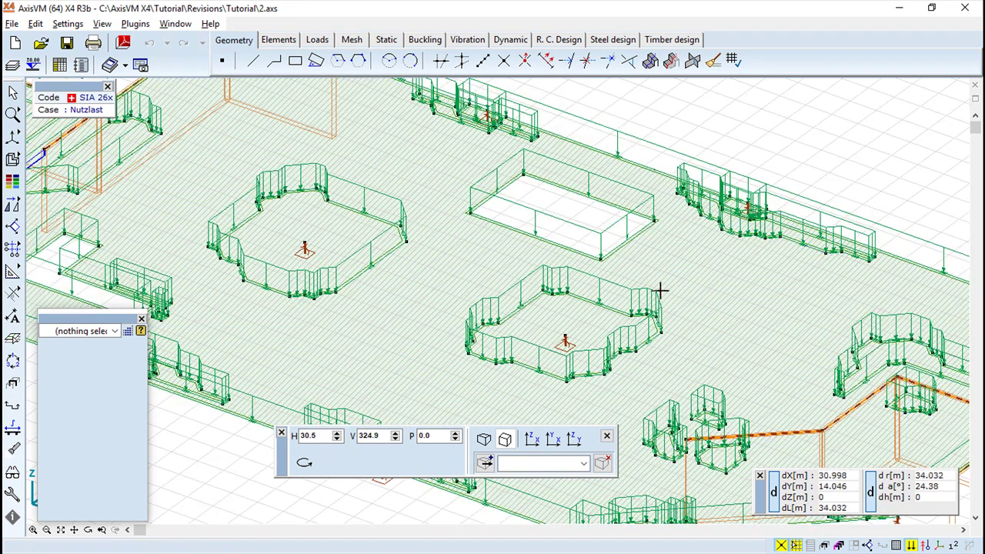
pyautogui.click(646, 246)
pyautogui.press('Escape')
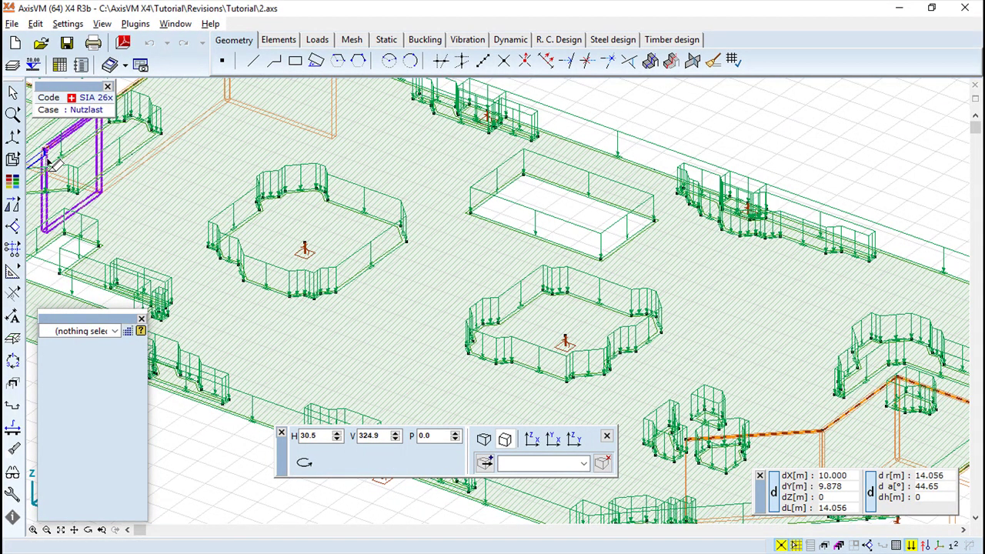
# - Activate the window Zoom In tool, re-triggering it with Ctrl+Plus
pyautogui.moveTo(12, 114)
pyautogui.click(40, 117)
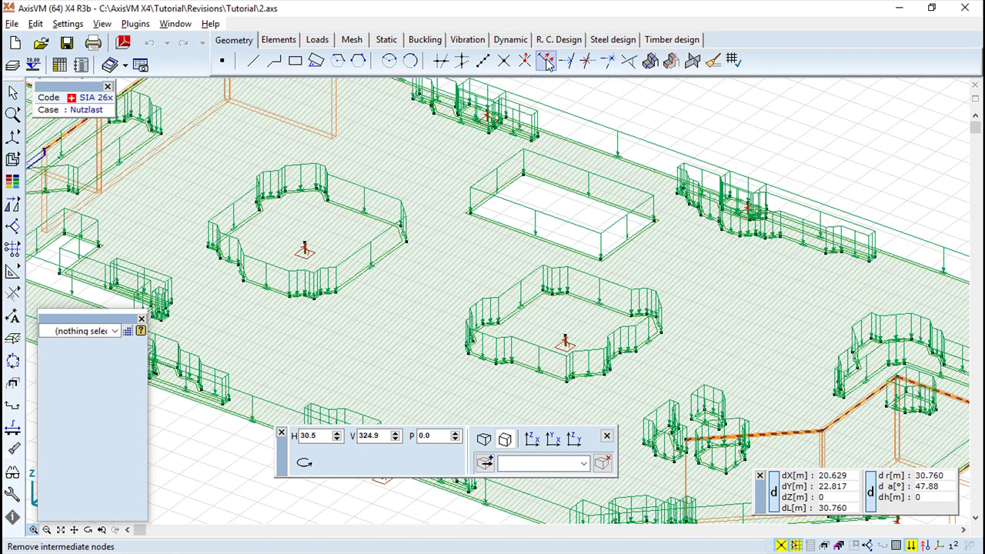
pyautogui.hotkey('ctrl', '+')
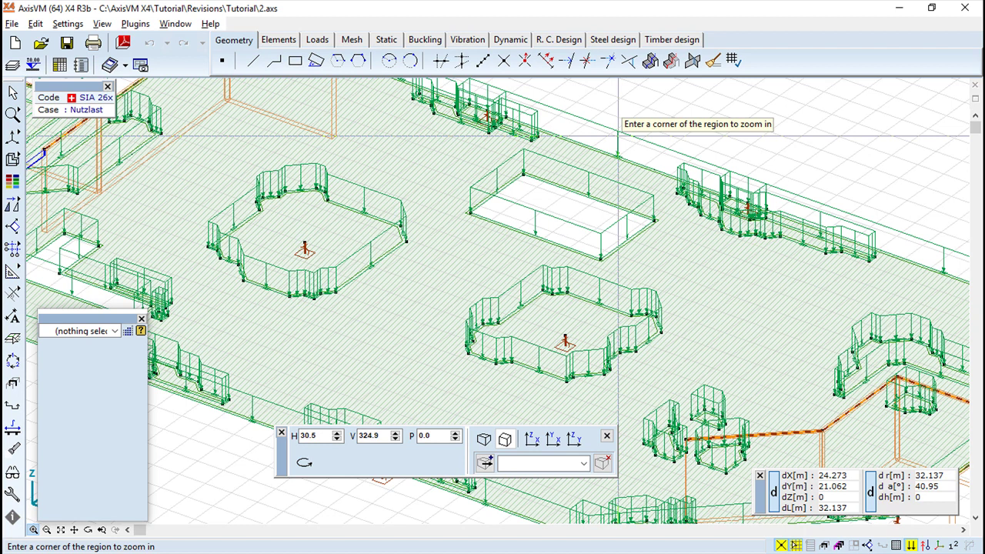
# - Zoom into a window around the slab openings, then zoom back out slightly
pyautogui.click(617, 135)
pyautogui.click(360, 422)
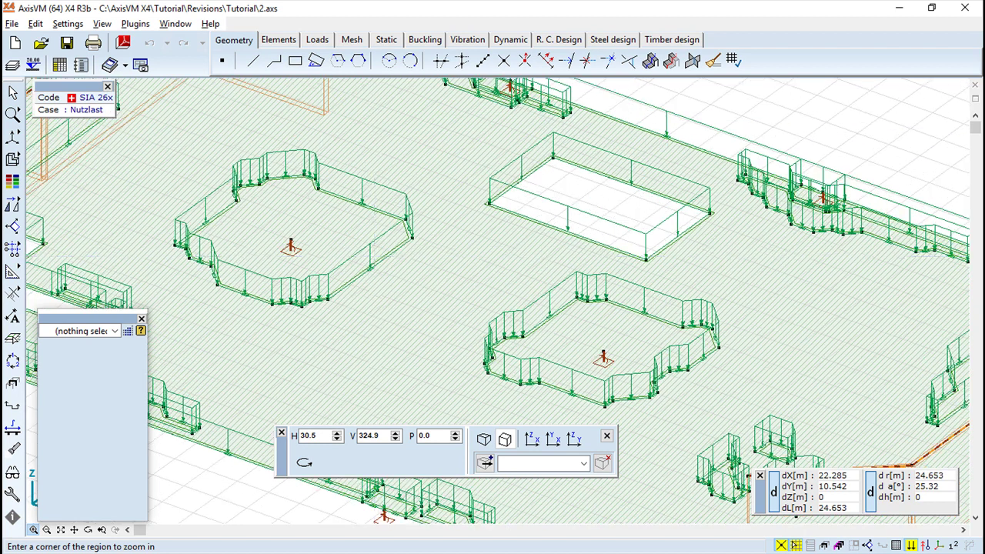
pyautogui.scroll(-1, 377, 259)
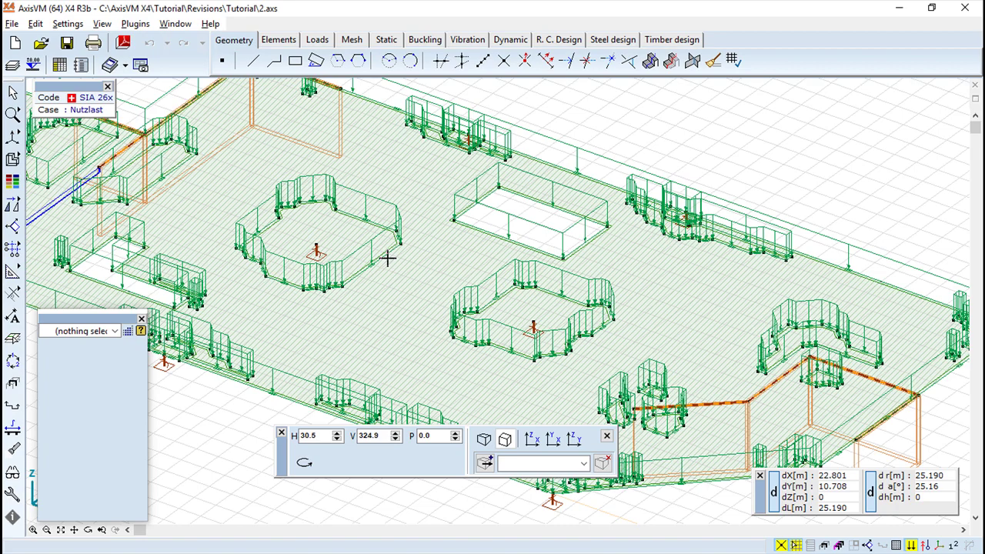
# - Adjust the zoom and nudge the floor slightly right so the whole slab fits
pyautogui.scroll(1, 707, 160)
pyautogui.scroll(-3, 692, 157)
pyautogui.moveTo(664, 138); pyautogui.dragTo(706, 151, button='middle')
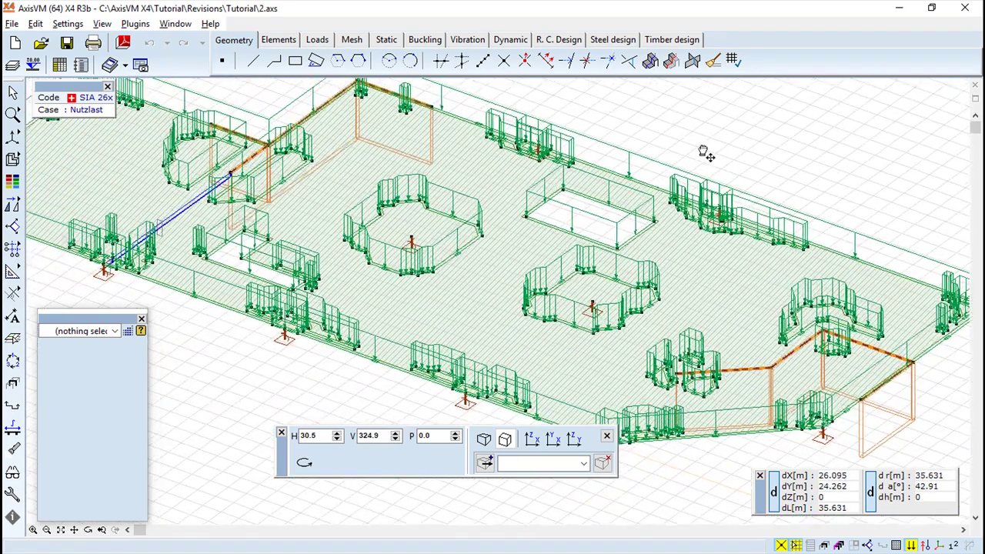
pyautogui.scroll(2, 709, 164)
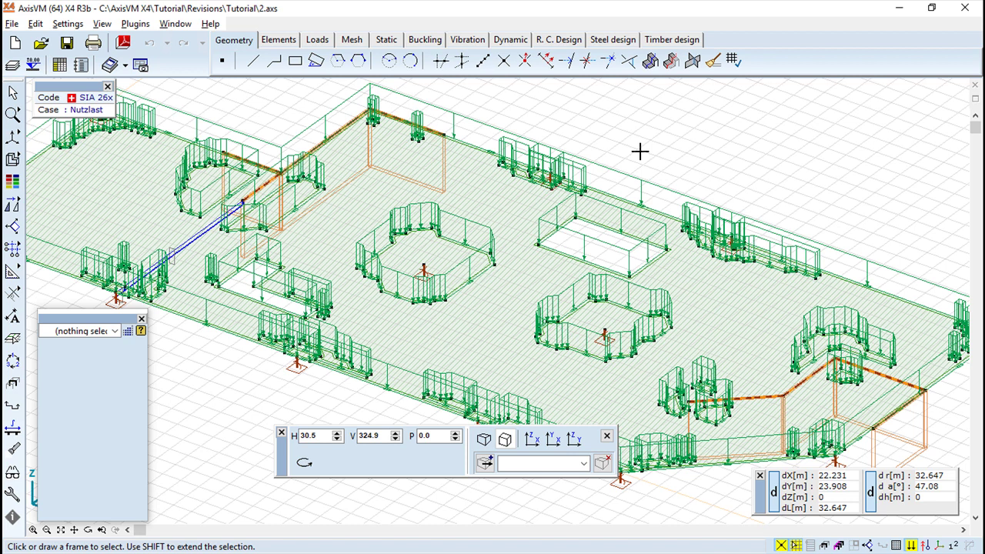
pyautogui.click(35, 23)
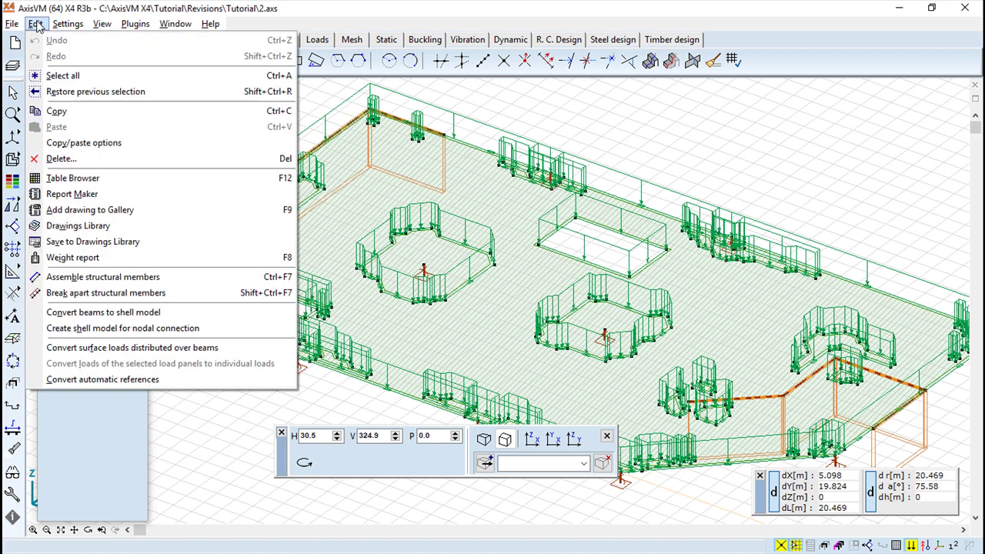
pyautogui.click(216, 44)
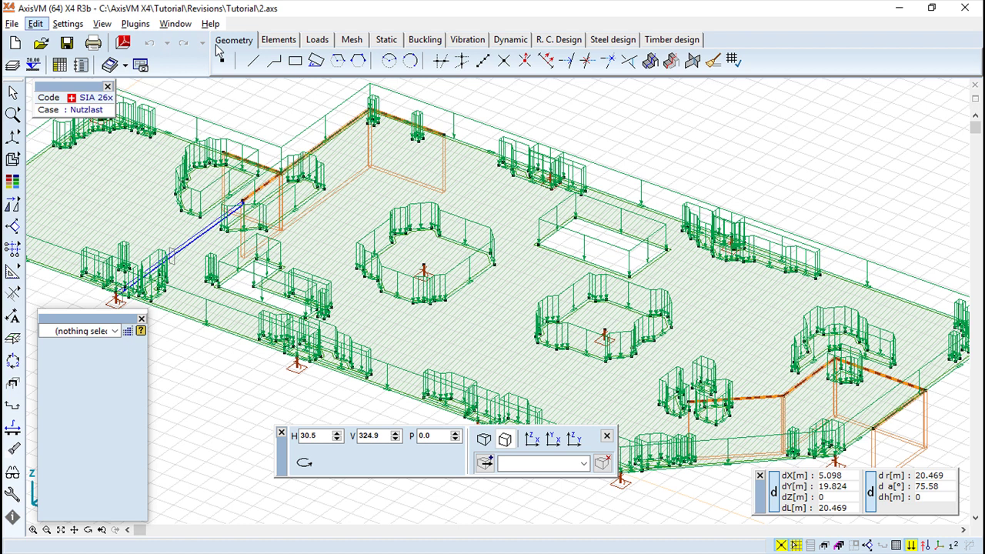
pyautogui.press('alt')
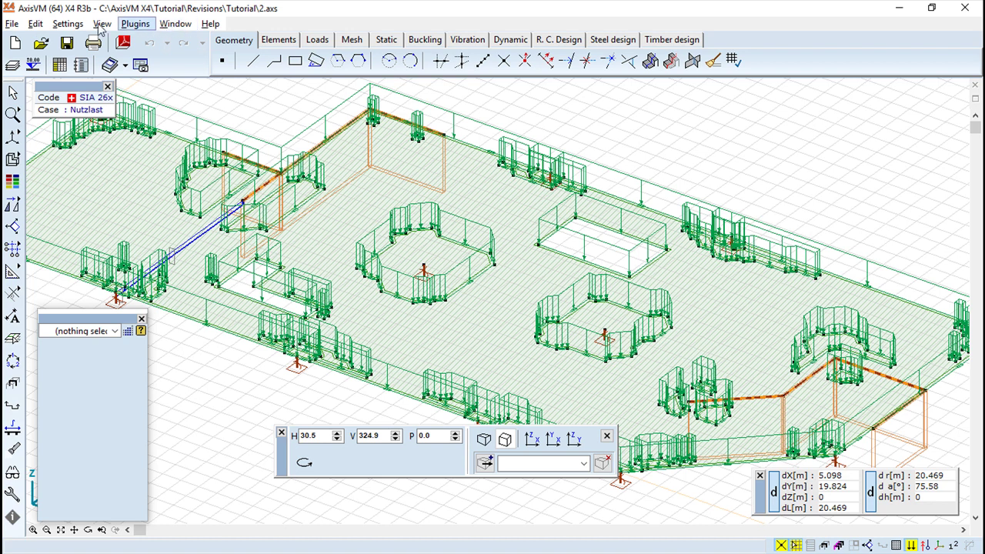
pyautogui.press('alt')
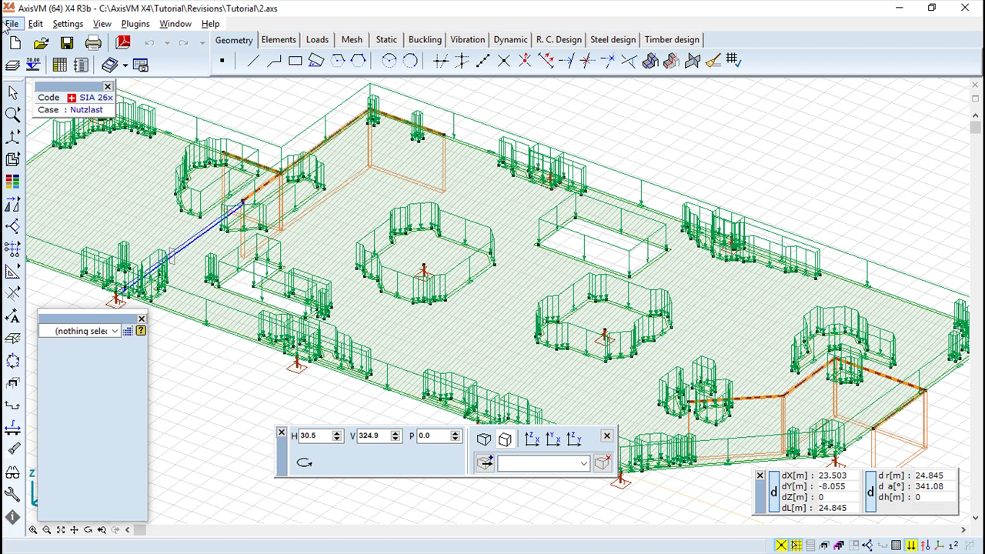
pyautogui.hotkey('alt', 'f')
pyautogui.click(46, 77)
pyautogui.press('Tab')
pyautogui.press('Tab')
pyautogui.press('Tab')
pyautogui.press('Tab')
pyautogui.press('Tab')
pyautogui.press('Tab')
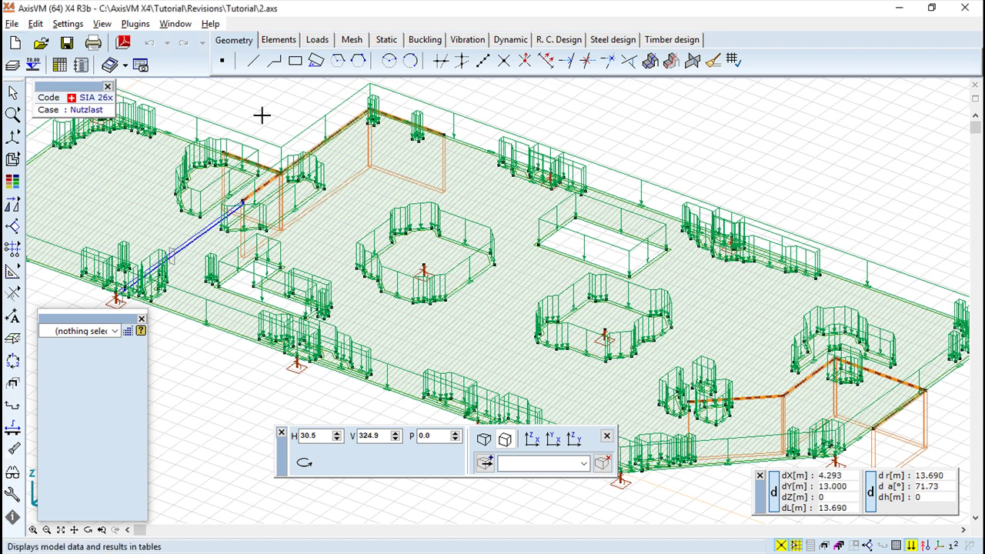
# - Zoom out and back in, then pan the floor model up and right to the centre
pyautogui.scroll(-2, 503, 306)
pyautogui.scroll(-1, 503, 305)
pyautogui.scroll(-1, 503, 305)
pyautogui.scroll(1, 501, 307)
pyautogui.scroll(1, 502, 306)
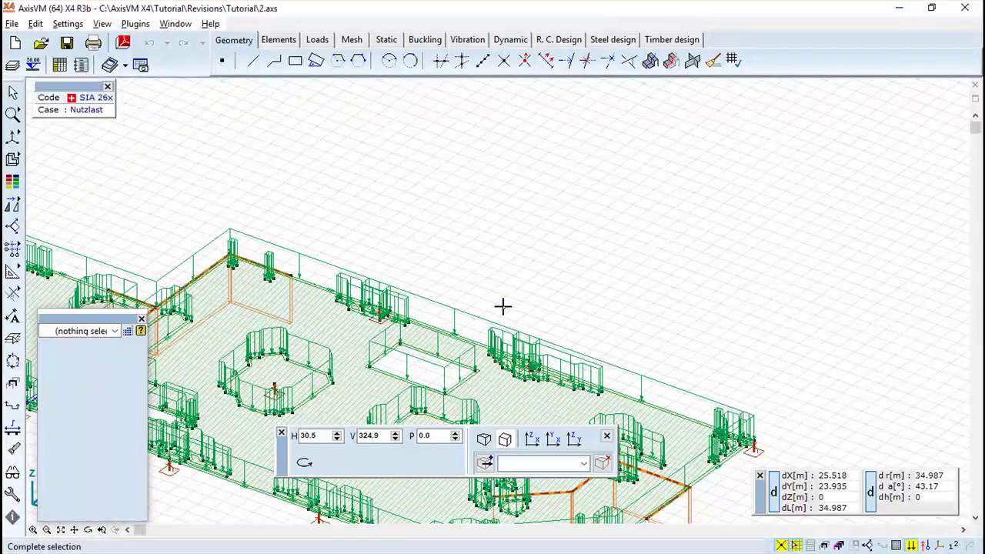
pyautogui.scroll(1, 502, 306)
pyautogui.moveTo(576, 307)
pyautogui.mouseDown(button='middle')
pyautogui.moveTo(567, 304)
pyautogui.moveTo(666, 208)
pyautogui.moveTo(760, 197)
pyautogui.moveTo(734, 176)
pyautogui.mouseUp(button='middle')
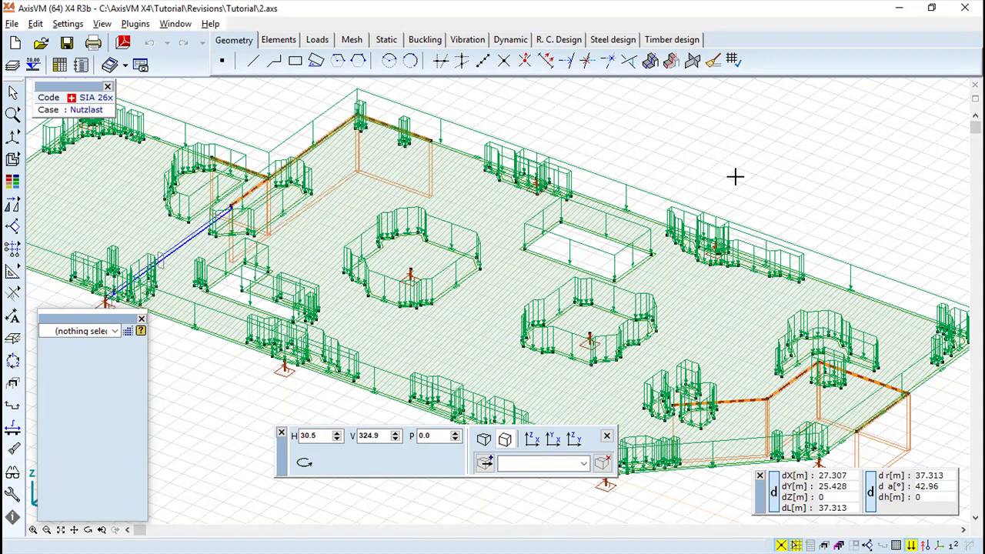
# - Fine-tune the zoom level in and out until the floor model fills the view
pyautogui.scroll(2, 734, 176)
pyautogui.scroll(2, 731, 181)
pyautogui.scroll(-6, 729, 183)
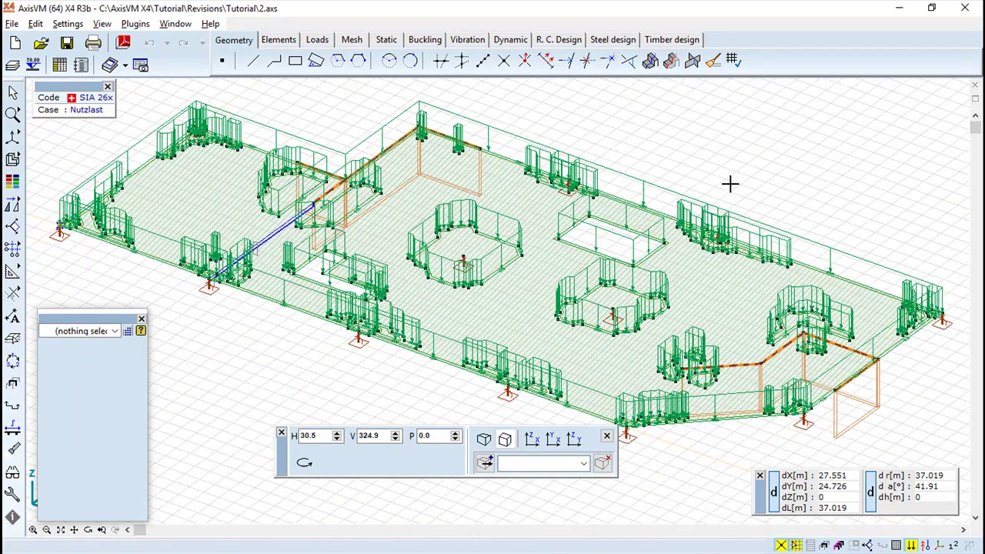
pyautogui.scroll(2, 730, 183)
pyautogui.scroll(-2, 729, 183)
pyautogui.scroll(3, 729, 183)
pyautogui.scroll(-1, 729, 184)
pyautogui.scroll(-1, 730, 183)
pyautogui.scroll(1, 729, 183)
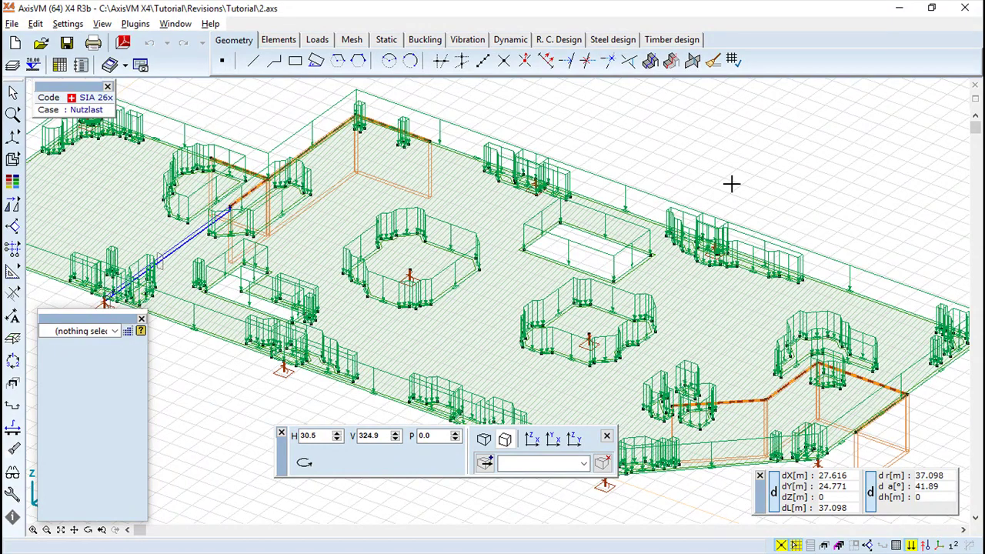
pyautogui.scroll(-1, 836, 165)
pyautogui.scroll(1, 663, 198)
# - Shift the floor model slightly to the right and settle the zoom
pyautogui.moveTo(663, 198)
pyautogui.mouseDown(button='middle')
pyautogui.moveTo(791, 186)
pyautogui.moveTo(687, 203)
pyautogui.moveTo(758, 185)
pyautogui.mouseUp(button='middle')
pyautogui.scroll(-1, 651, 208)
pyautogui.scroll(1, 646, 198)
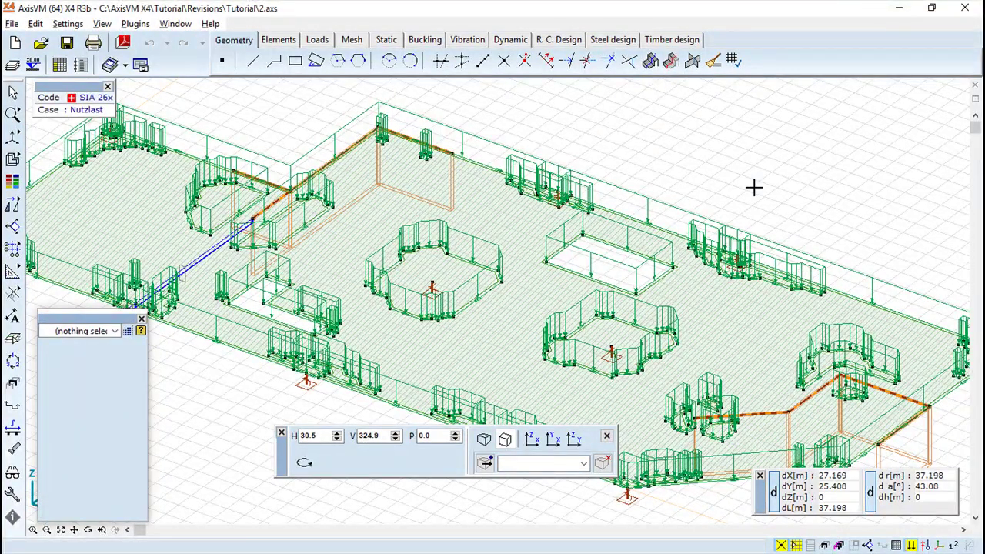
pyautogui.rightClick(754, 190)
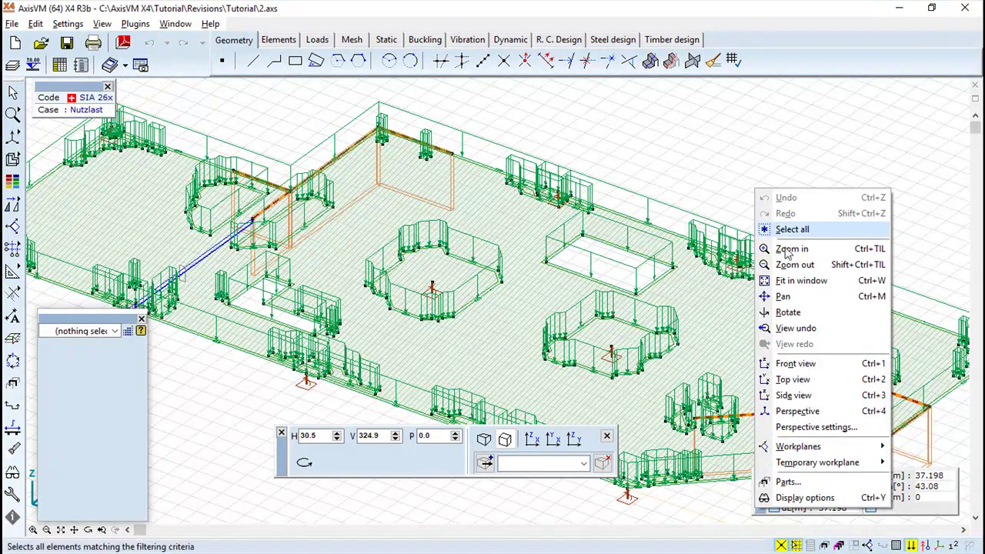
pyautogui.click(496, 500)
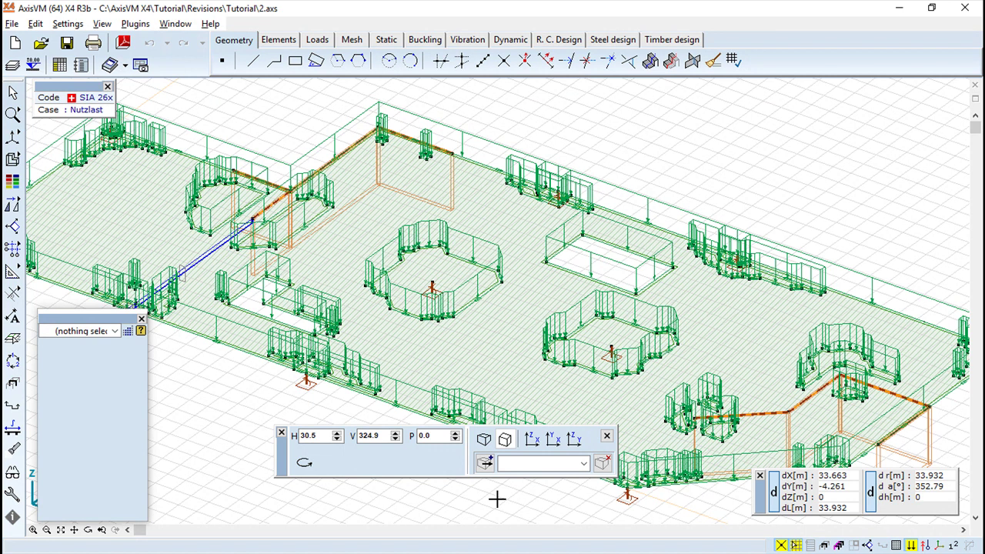